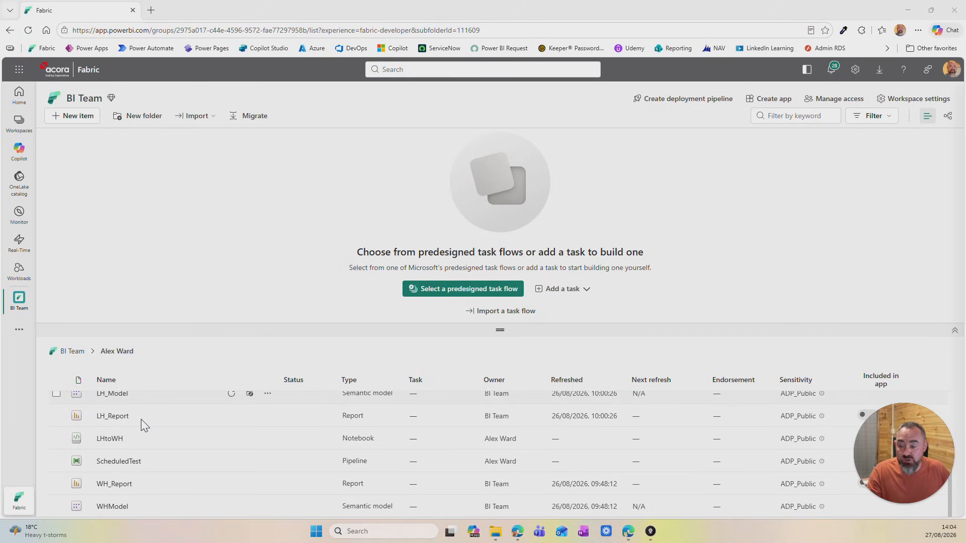
Step: Open the direct access permissions of WH_Report
scroll(141, 463, up, 2)
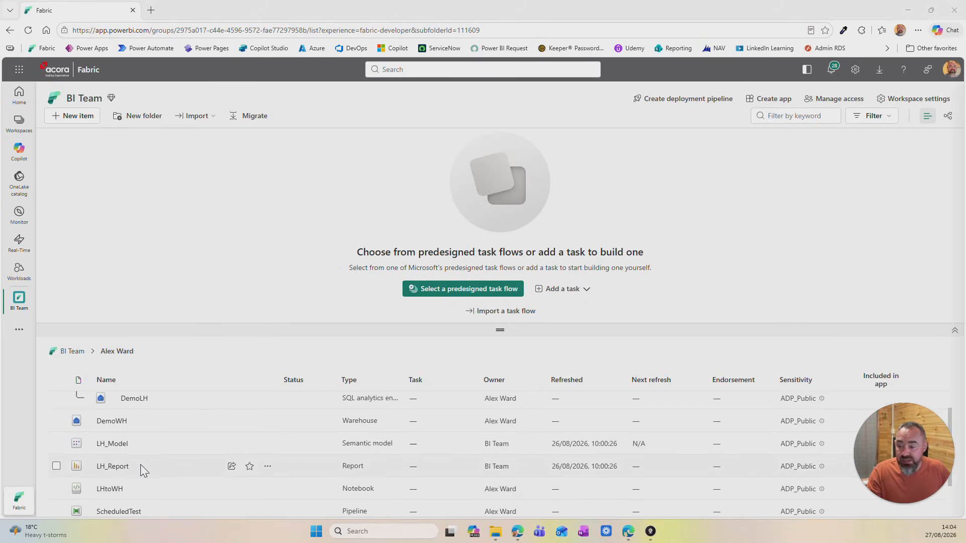
scroll(155, 463, down, 1)
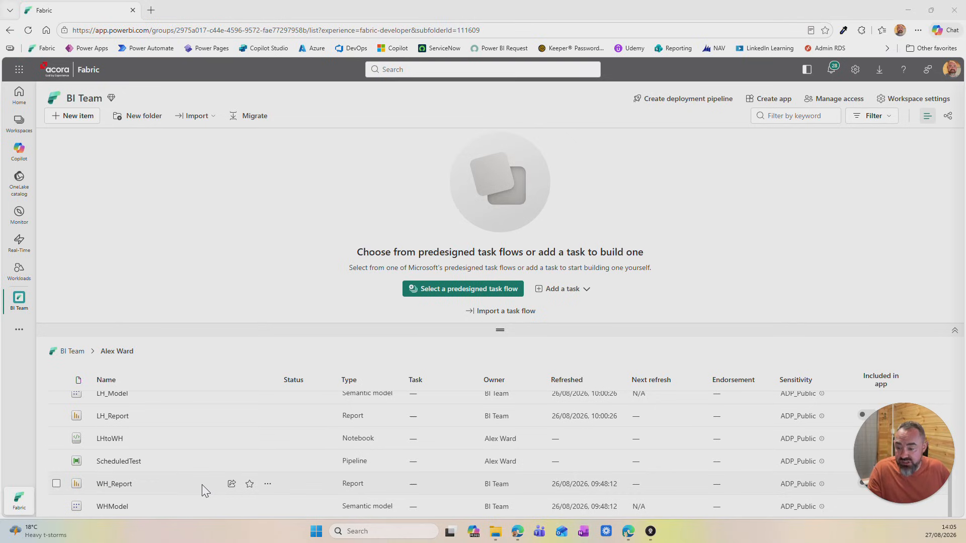
click(268, 485)
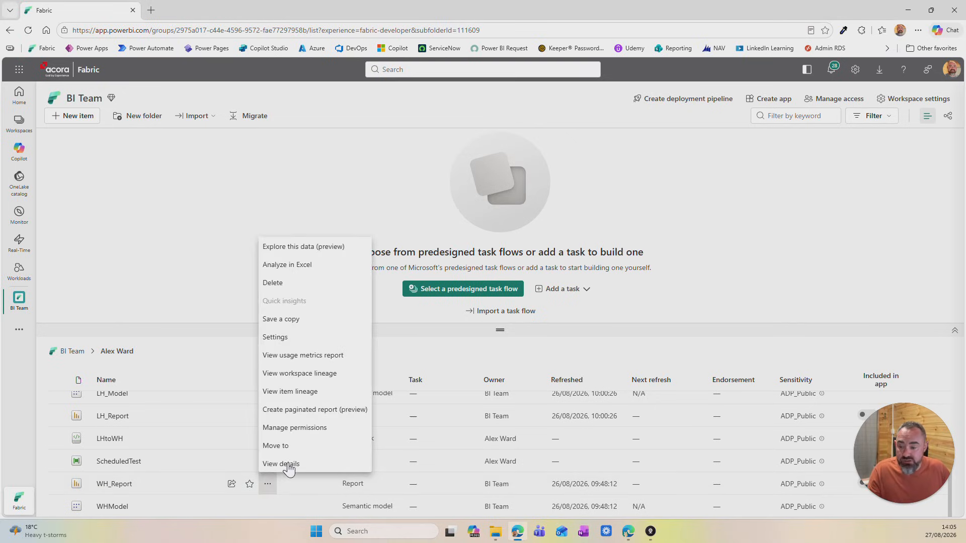
click(295, 427)
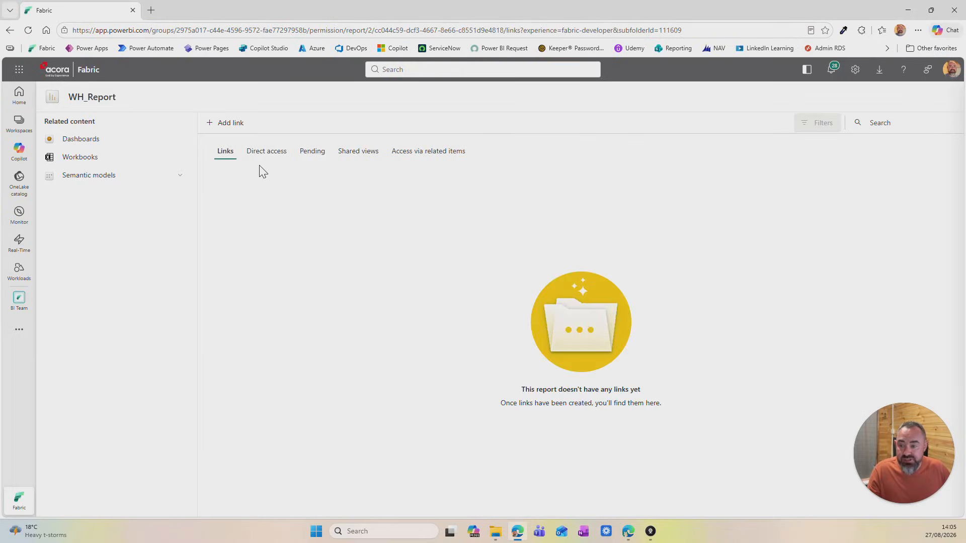
click(270, 157)
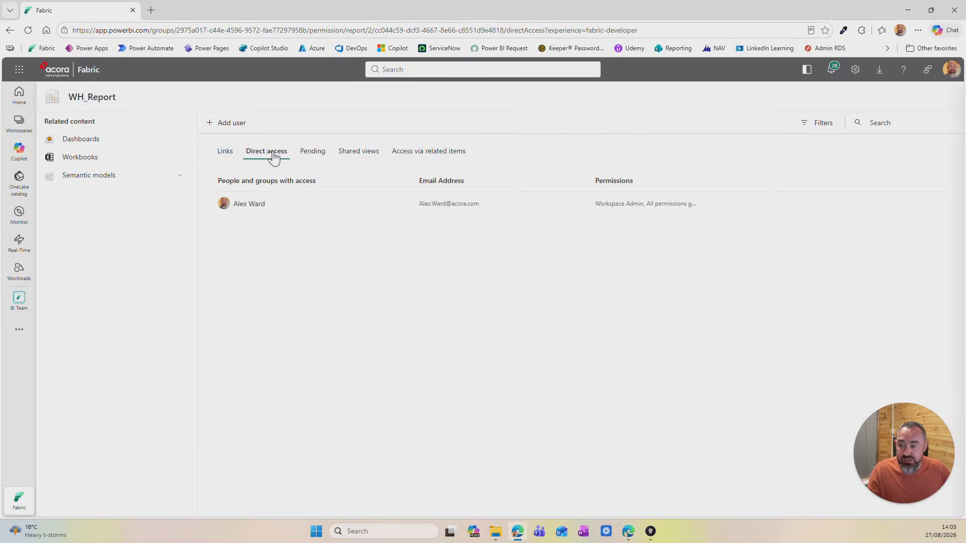
Step: Grant SVC_PowerBi access to WH_Report with sharing, building content and the email notification all turned off
click(222, 129)
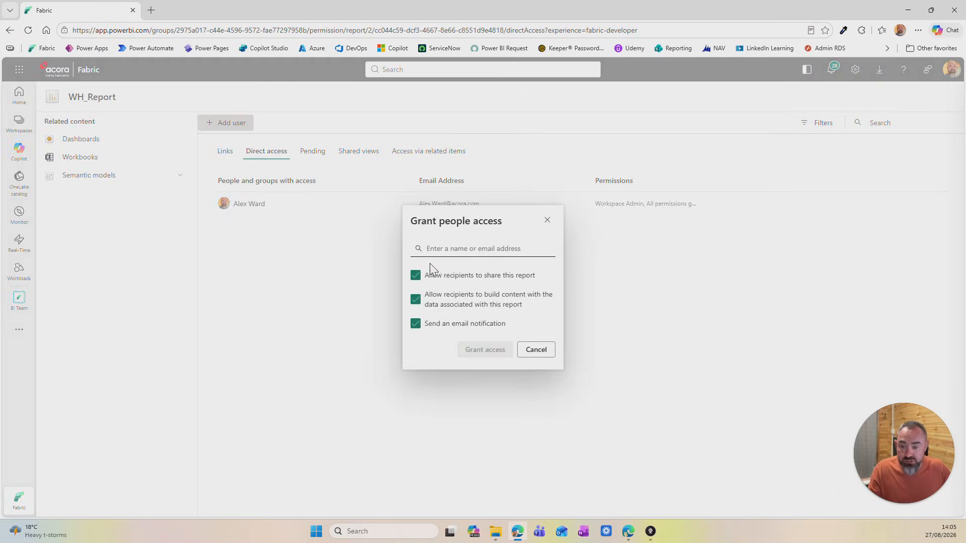
click(415, 275)
click(420, 322)
click(437, 256)
text(svc_power)
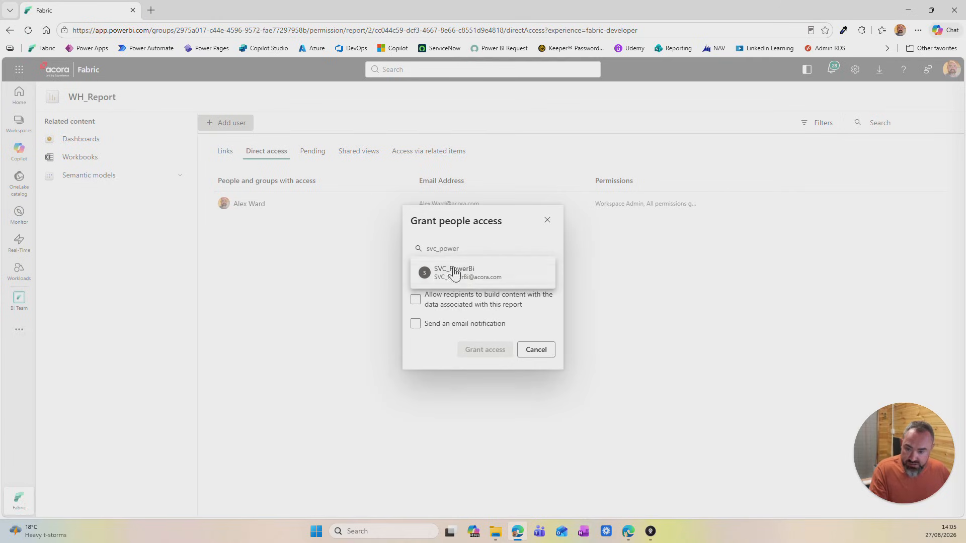
click(466, 280)
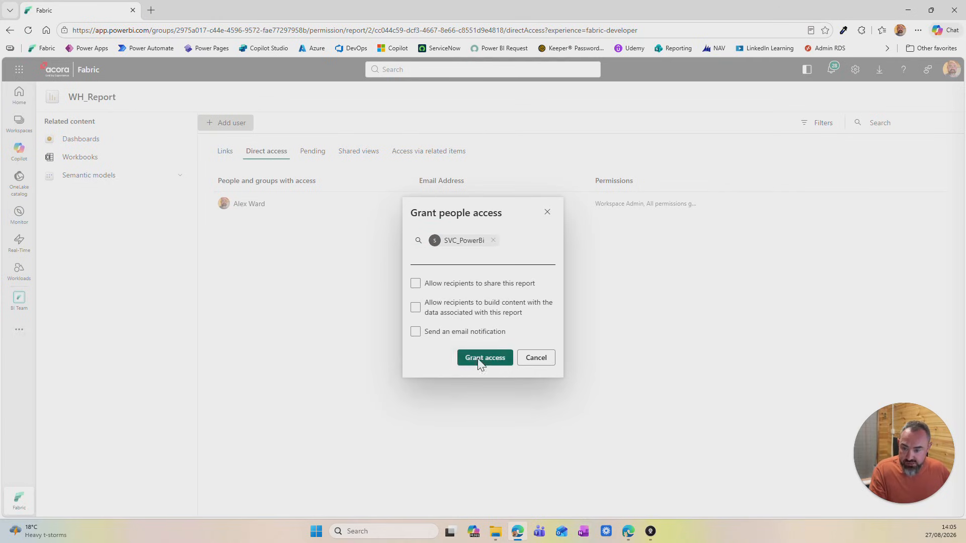
click(477, 361)
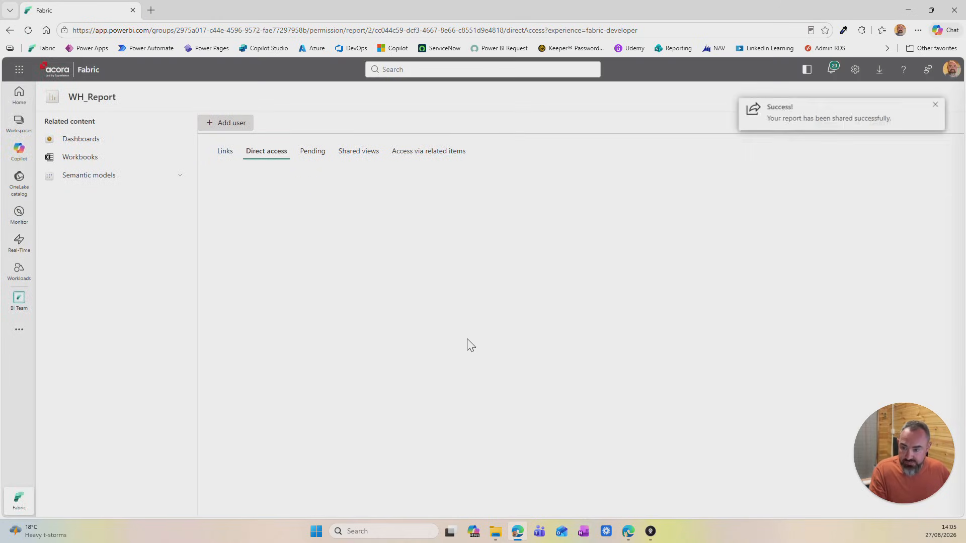
Step: Return to the BI Team workspace and open the direct access permissions of LH_Report
click(20, 123)
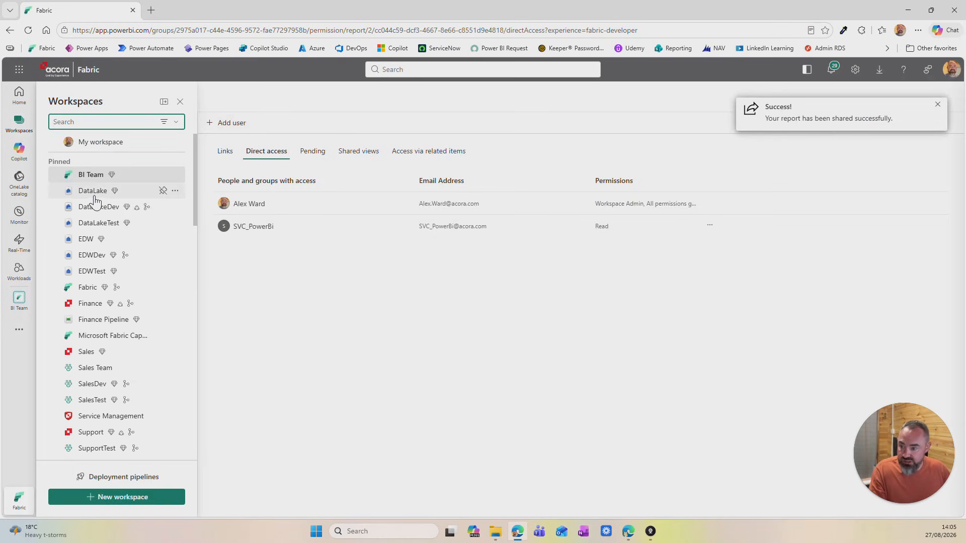
click(90, 179)
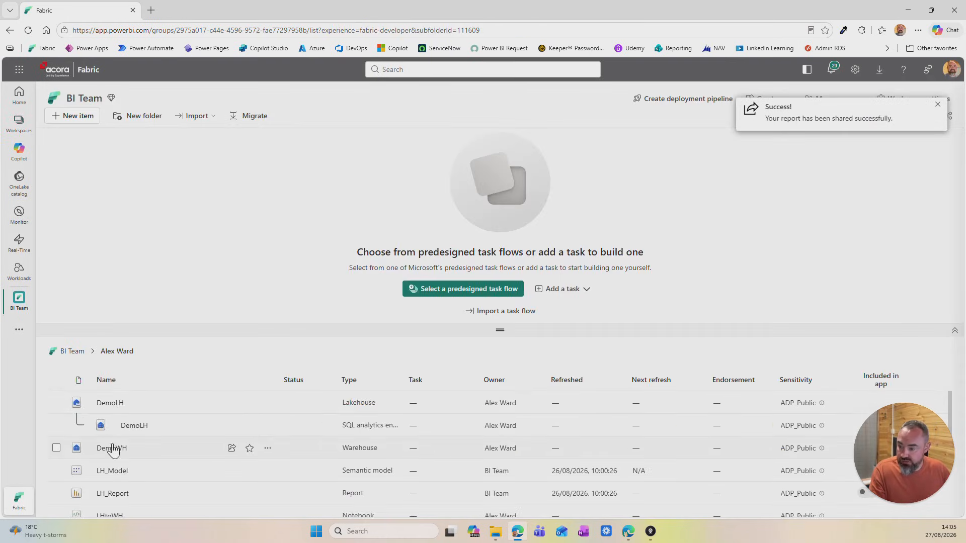
scroll(124, 448, down, 2)
click(268, 443)
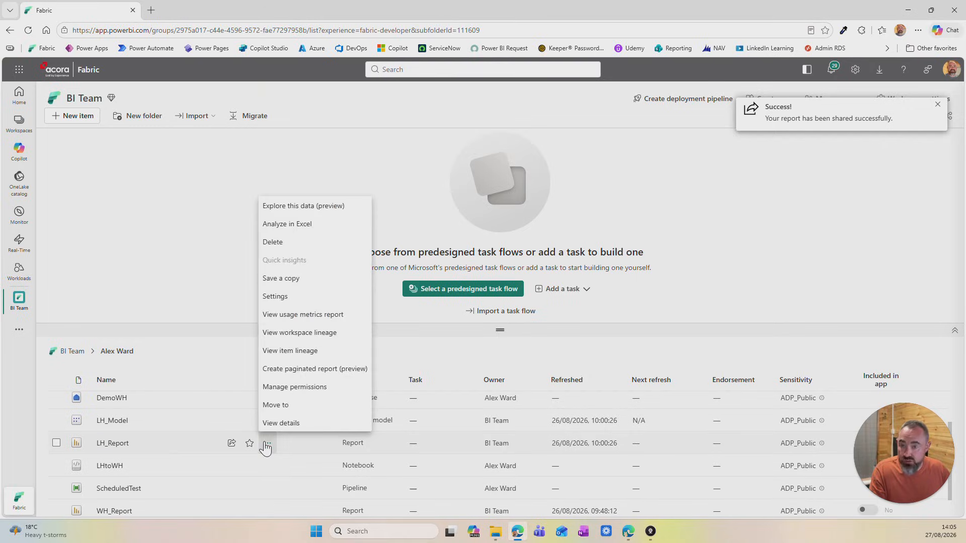
click(280, 388)
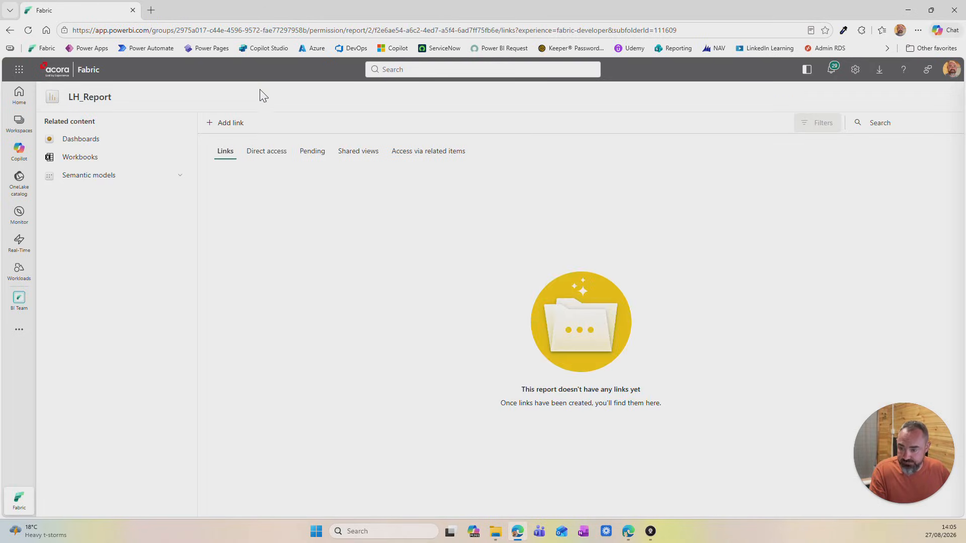
click(270, 152)
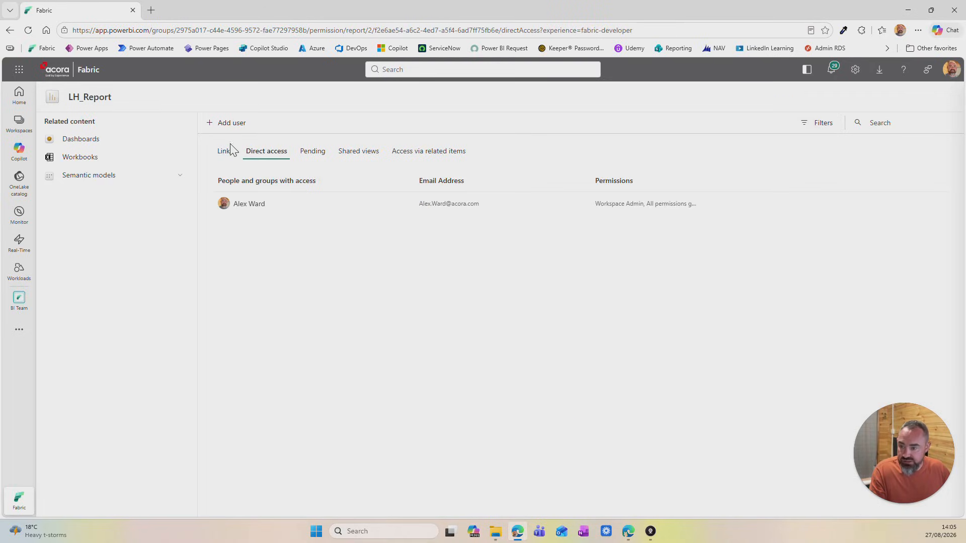
Step: Grant SVC_PowerBi access to LH_Report with sharing, building content and the email notification all turned off
click(221, 124)
click(416, 275)
click(415, 300)
click(417, 324)
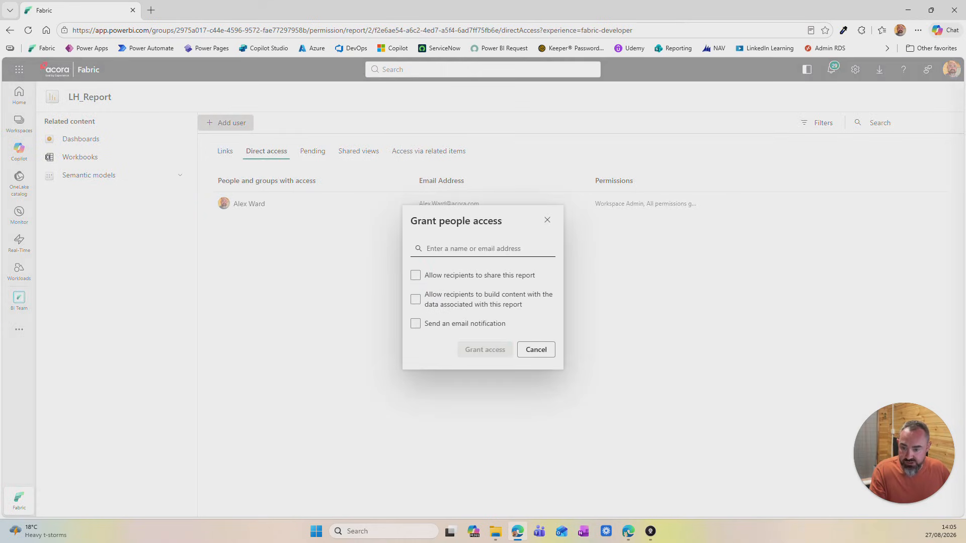
text(svc_)
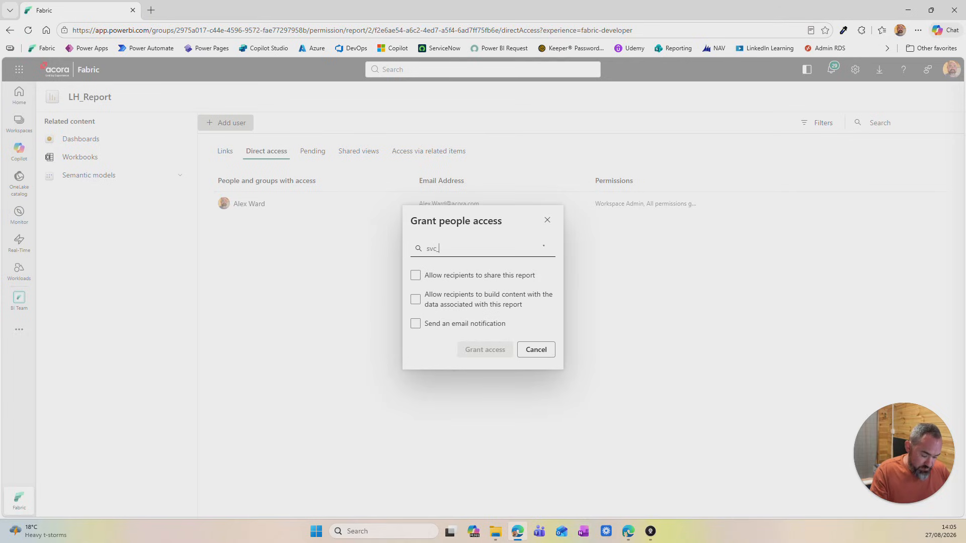
text(powe)
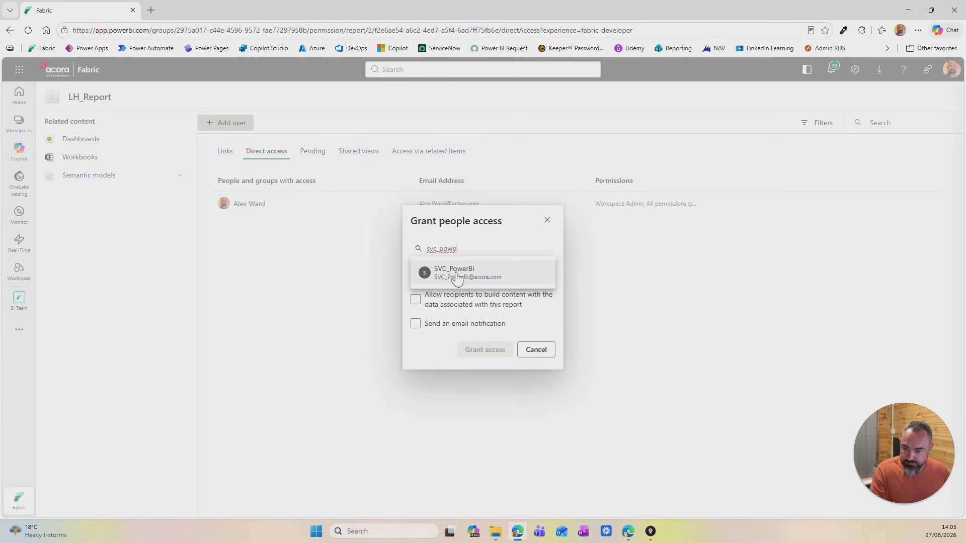
click(456, 276)
click(478, 358)
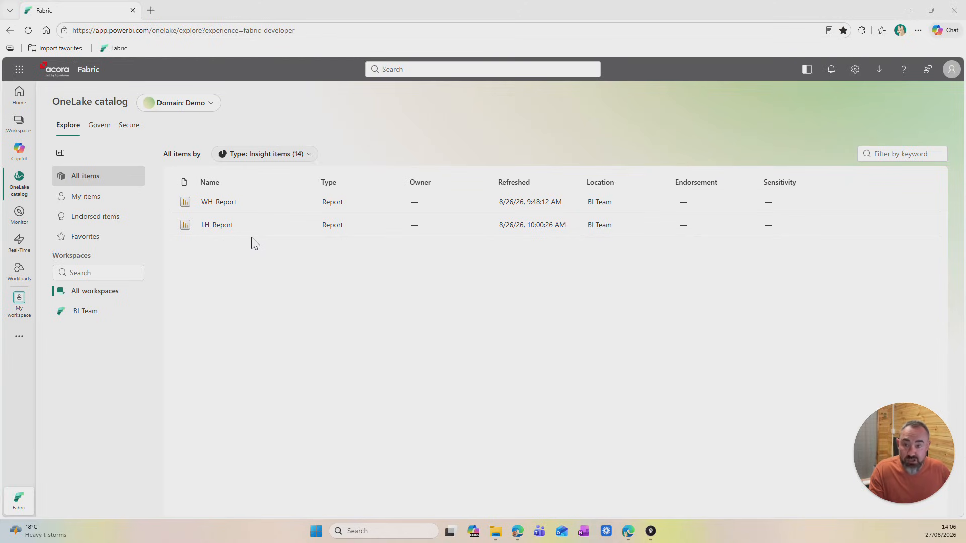
Step: Open WH_Report from the OneLake catalog and check how its visuals load for the recipient account
click(232, 208)
click(282, 182)
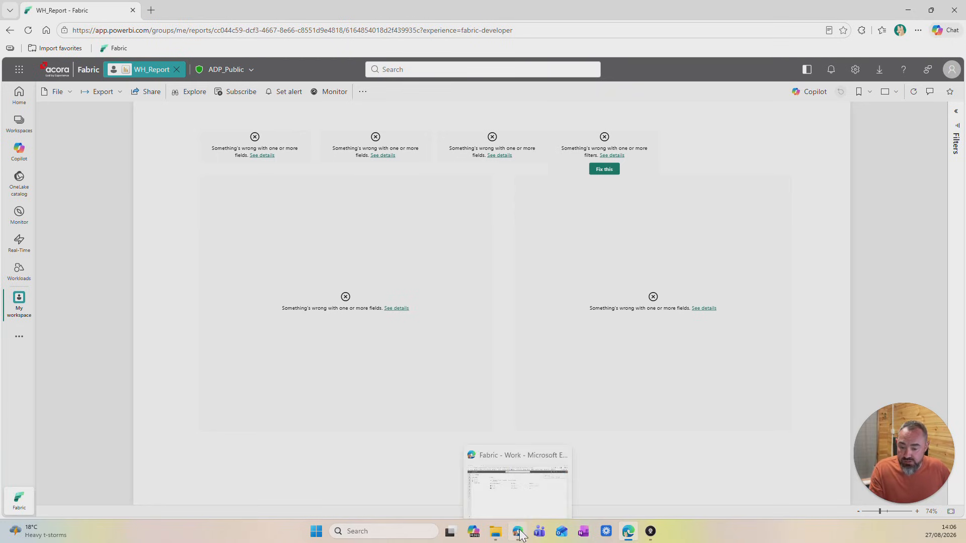
Step: Switch back to the administrator's browser window and open the permissions of the DemoWH warehouse in the BI Team workspace
click(493, 485)
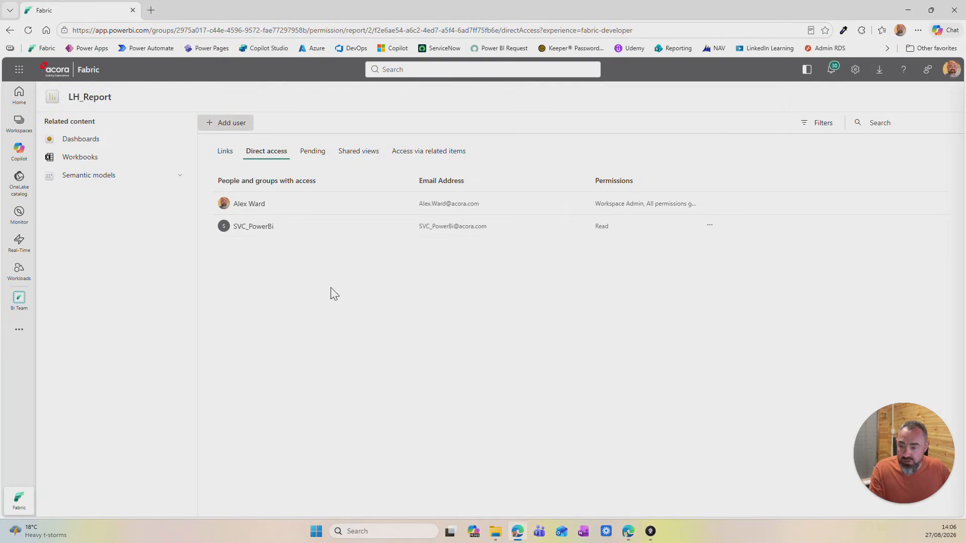
click(20, 128)
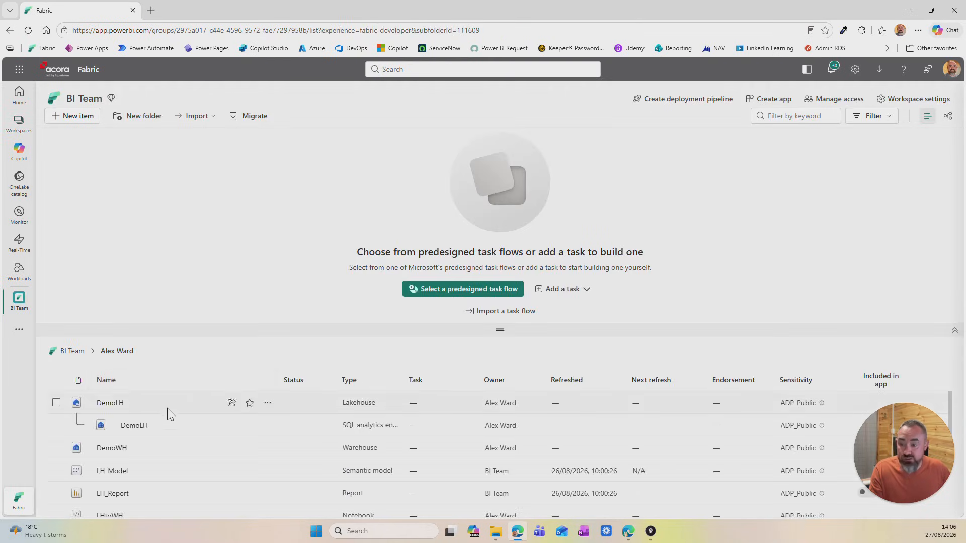
scroll(190, 428, down, 1)
scroll(191, 418, up, 1)
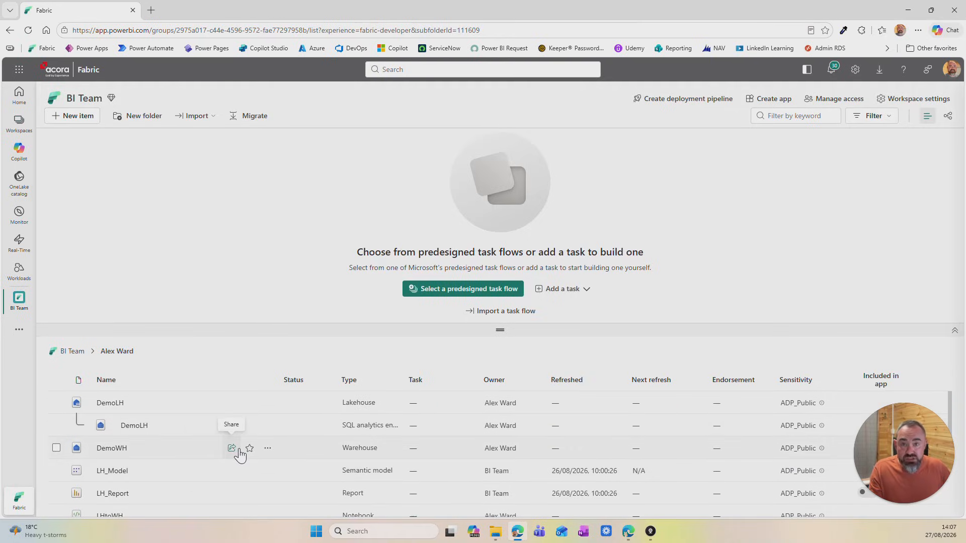
click(266, 451)
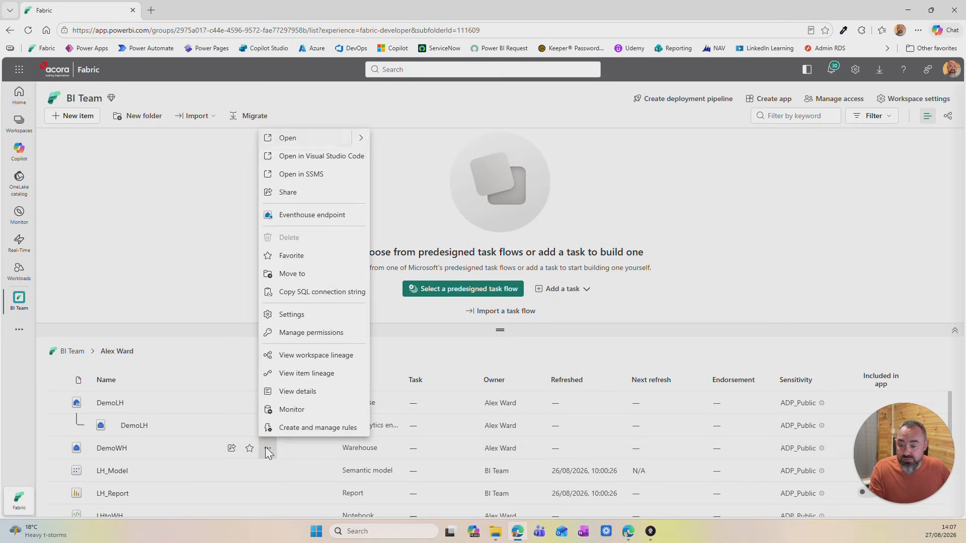
click(285, 333)
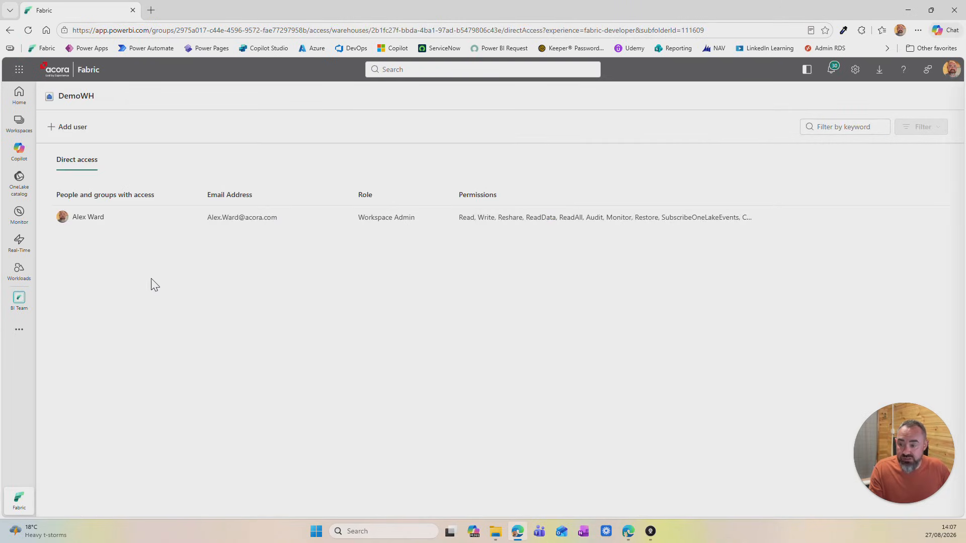
Step: Grant SVC_PowerBi access to DemoWH with only the ReadAll and SubscribeOneLakeEvents option enabled, without Build or email notification
click(56, 129)
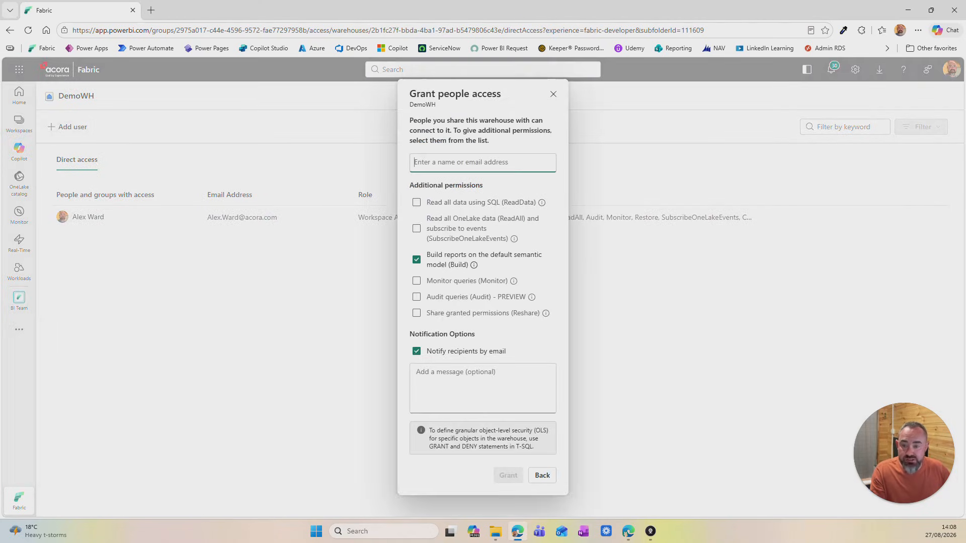
text(svc-power)
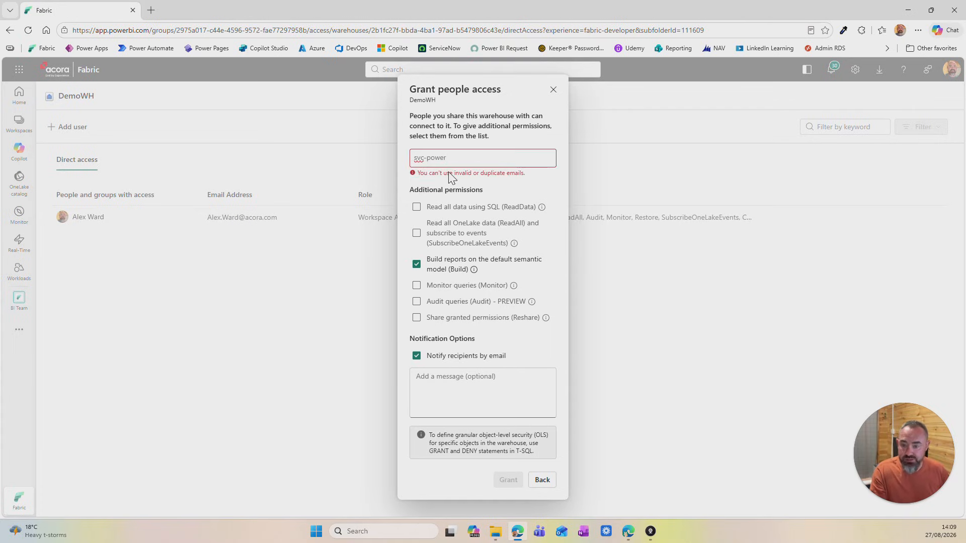
key(BackSpace)
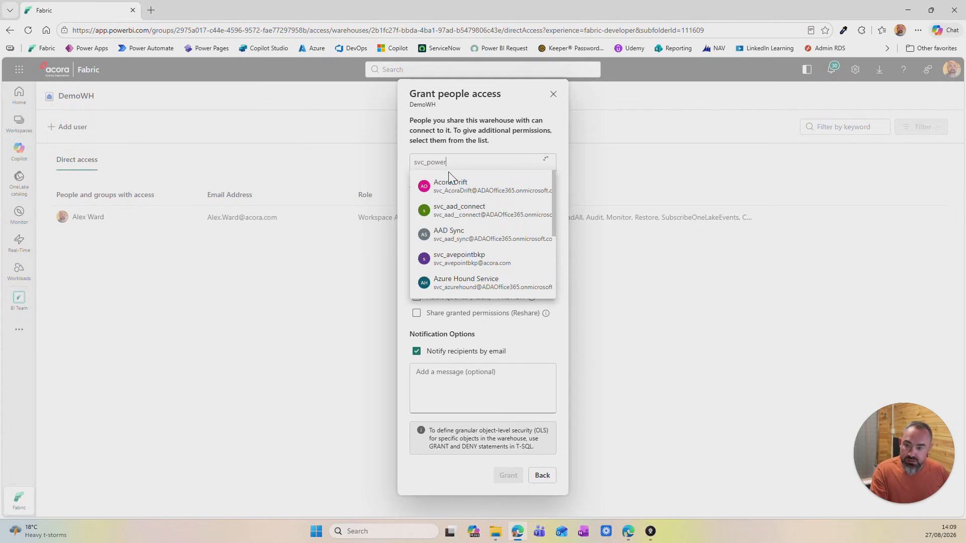
click(455, 185)
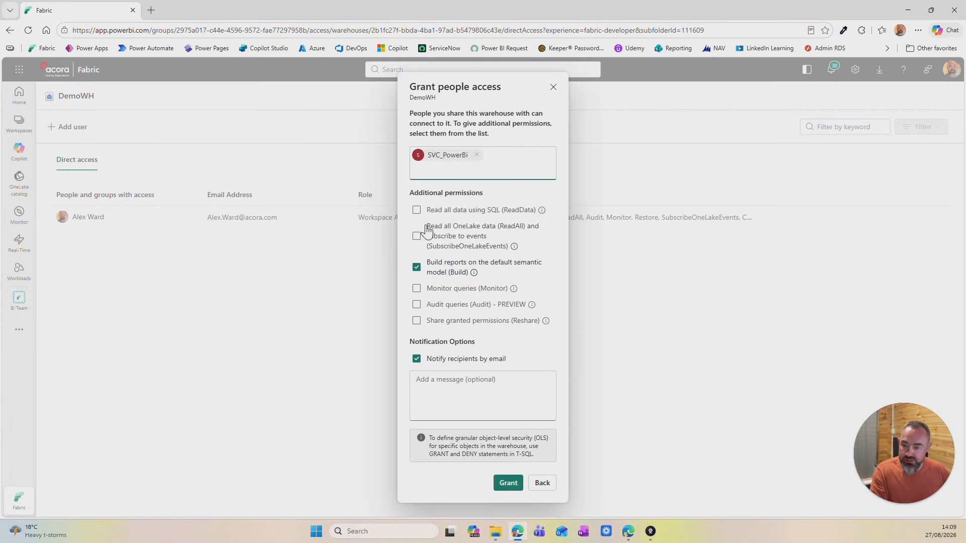
click(418, 267)
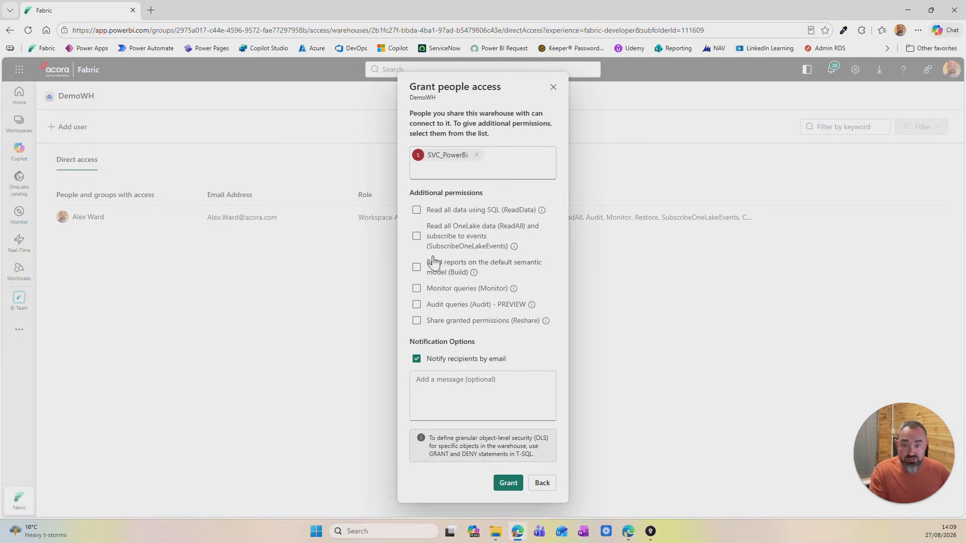
click(417, 359)
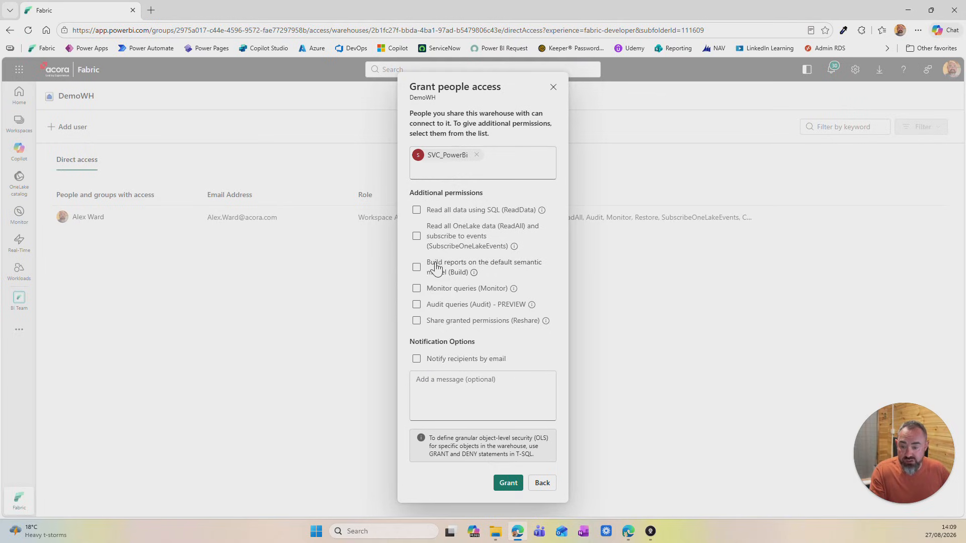
click(418, 237)
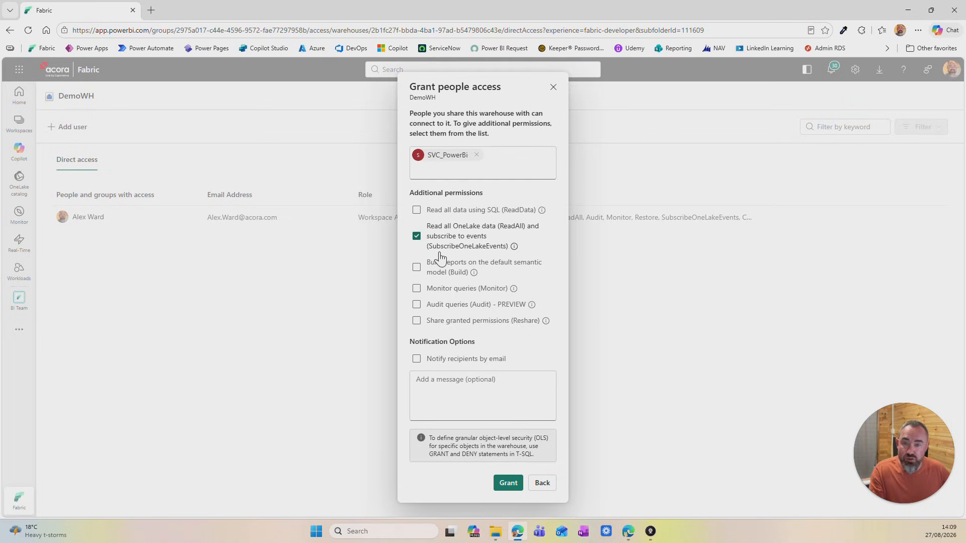
click(507, 484)
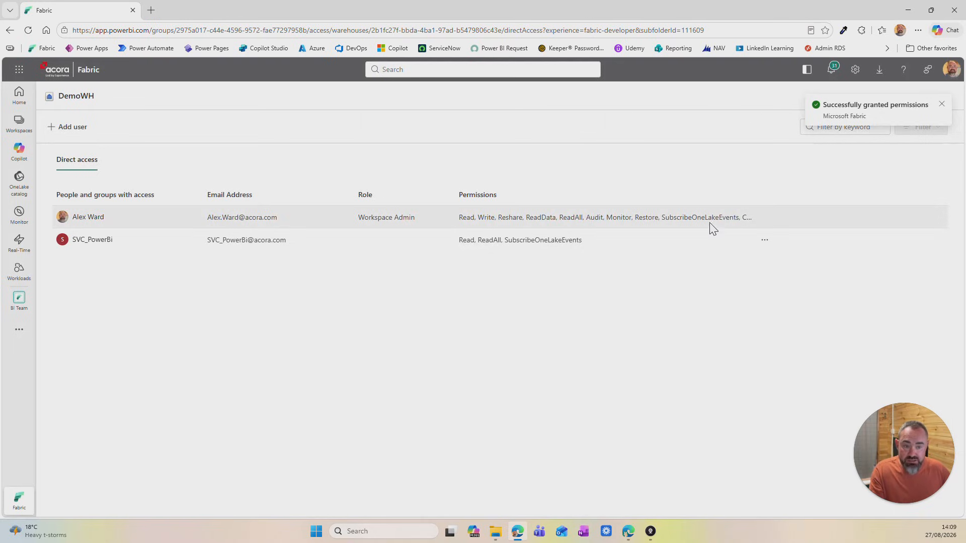
Step: Remove the SubscribeOneLakeEvents permission from SVC_PowerBi on DemoWH
click(764, 240)
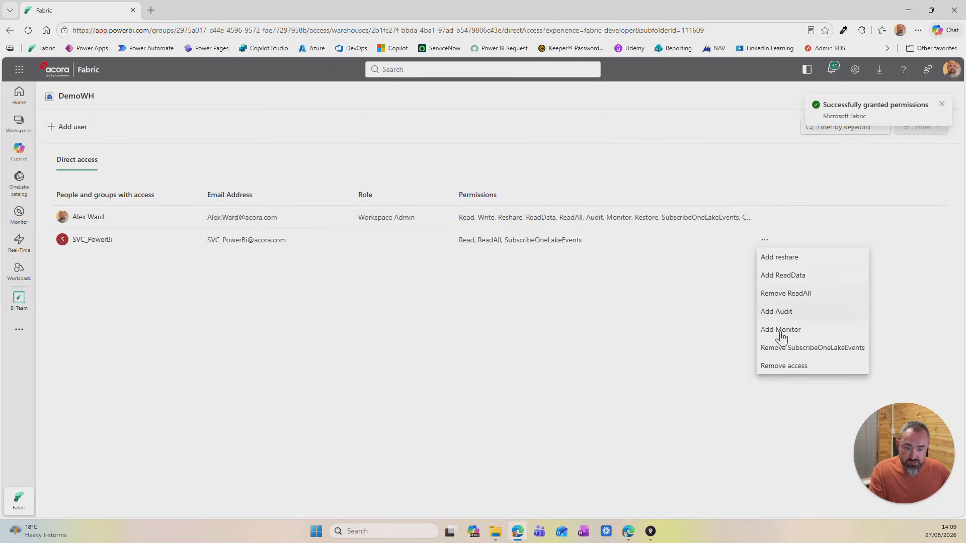
click(785, 347)
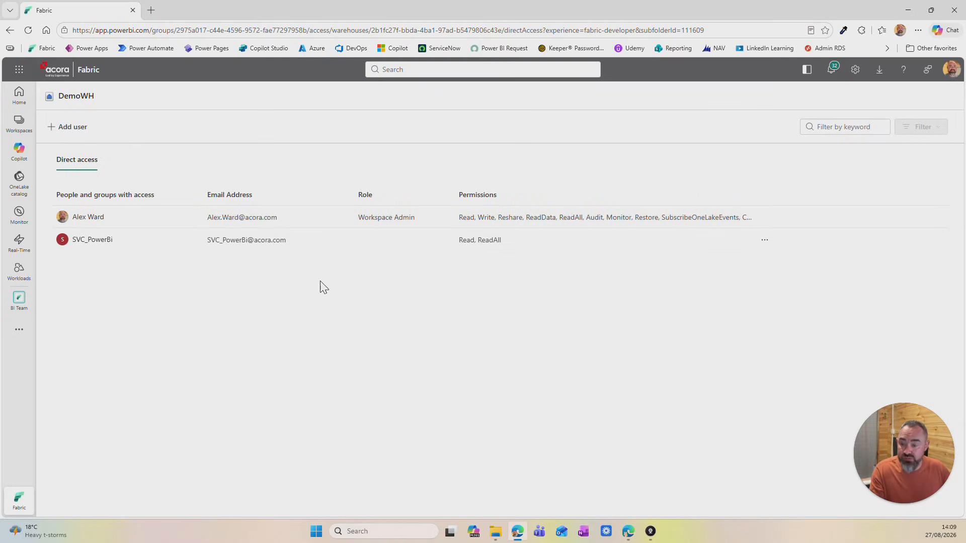
Step: Review the additional permissions offered when granting people access to DemoWH, and leave without granting any
click(64, 132)
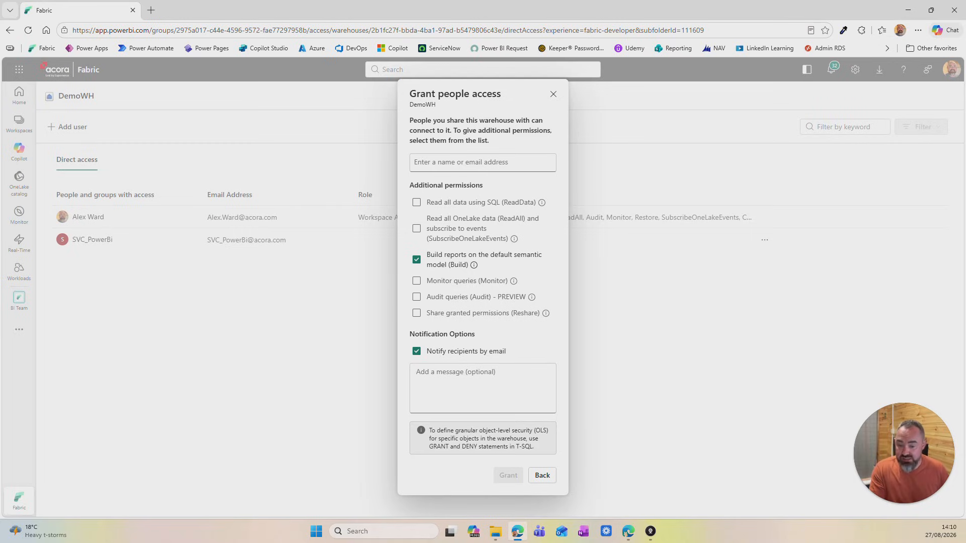
click(541, 476)
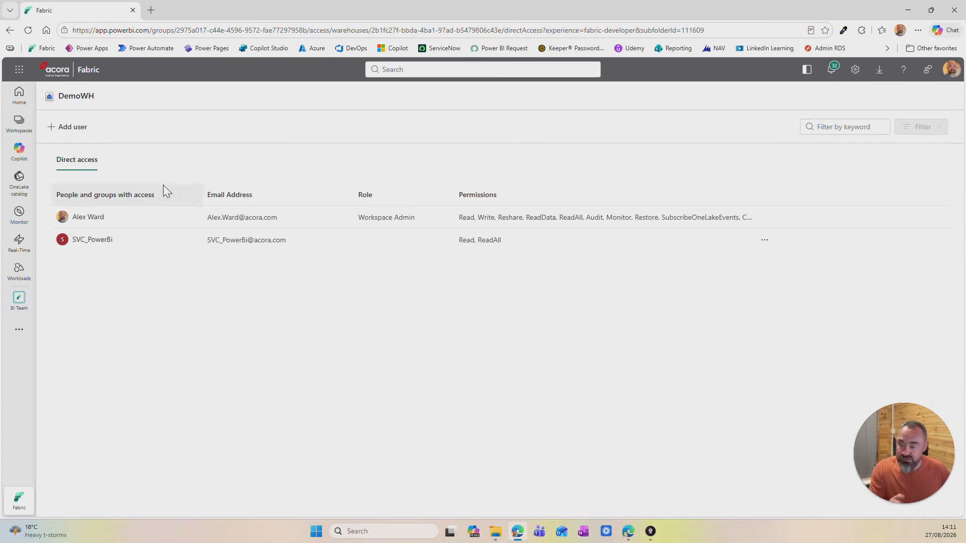
Step: Open the DemoLH lakehouse in the BI Team workspace and bring up its OneLake security roles
click(25, 128)
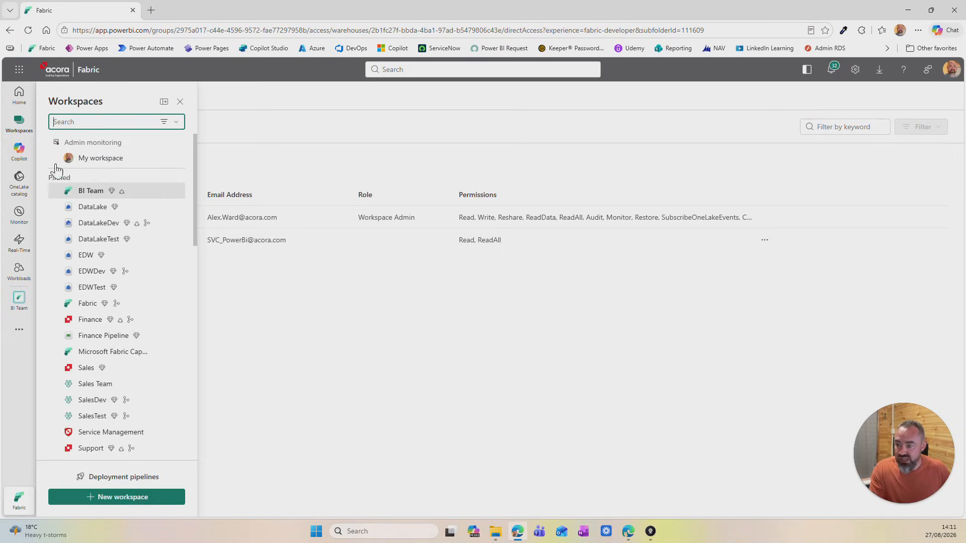
click(91, 191)
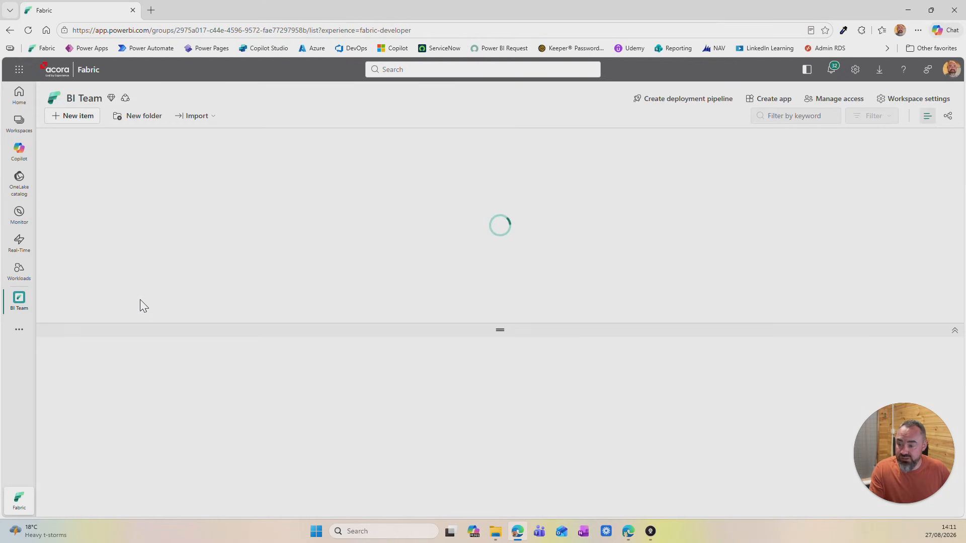
click(113, 376)
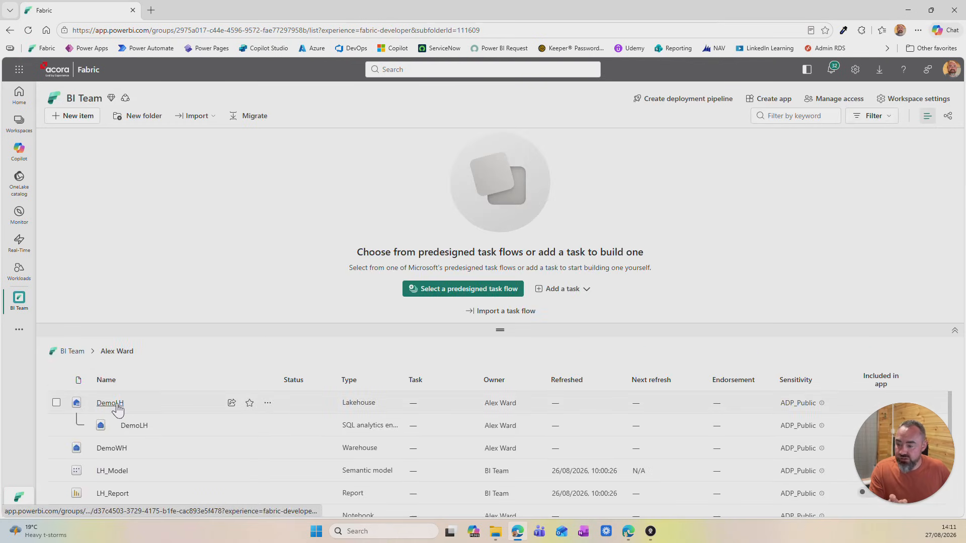
click(116, 405)
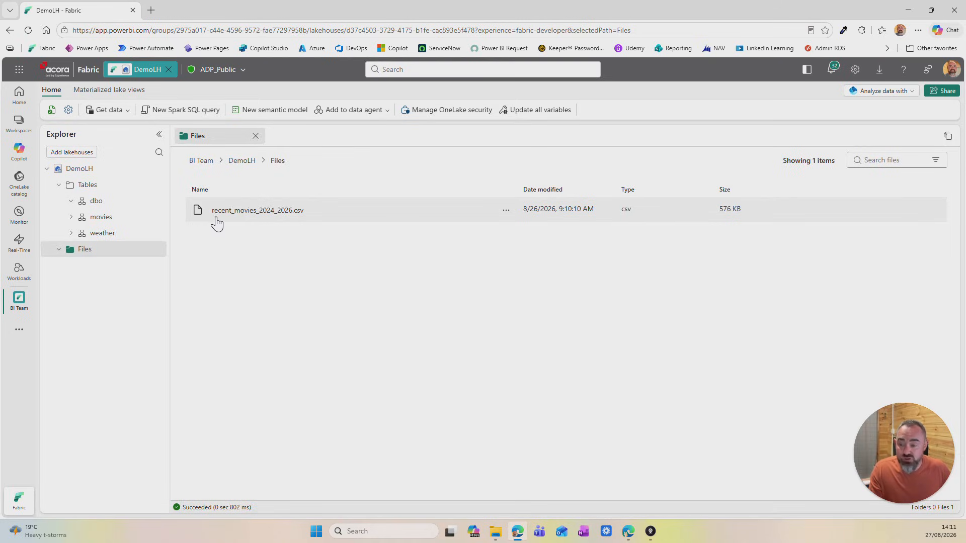
click(428, 115)
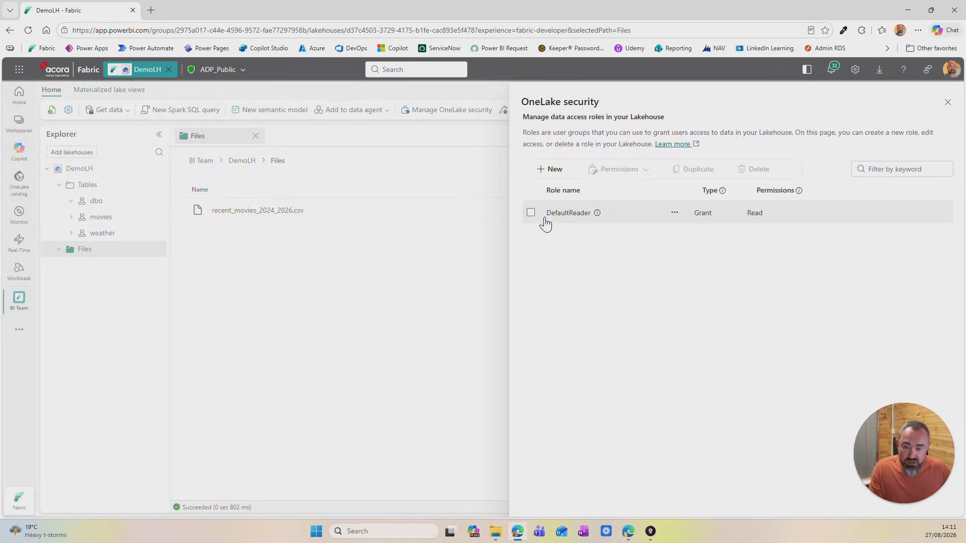
Step: Delete the DefaultReader role from DemoLH's OneLake security
click(529, 213)
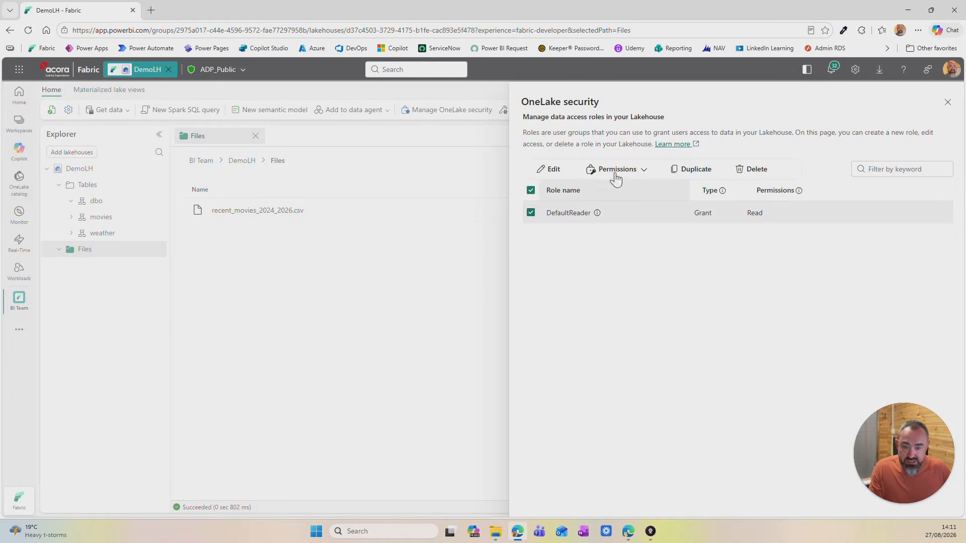
click(745, 169)
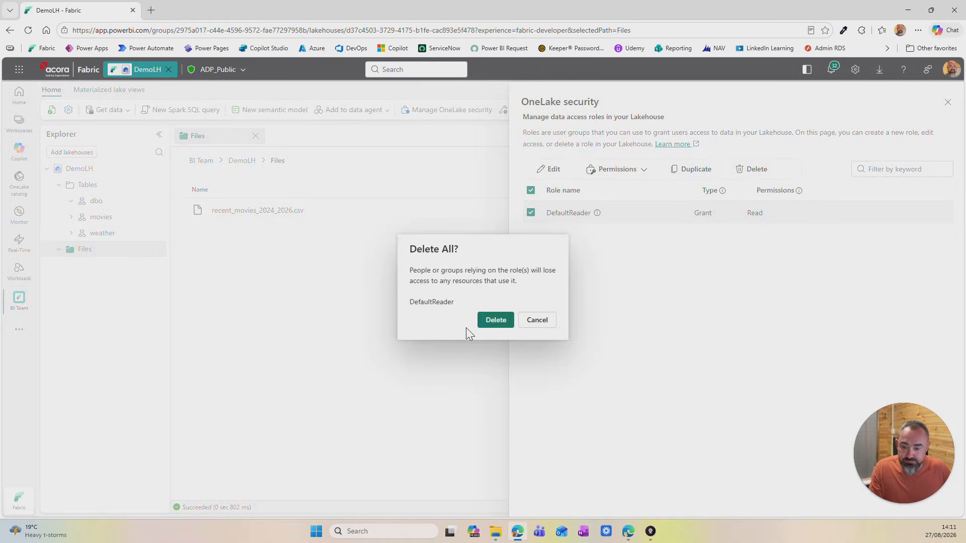
click(494, 321)
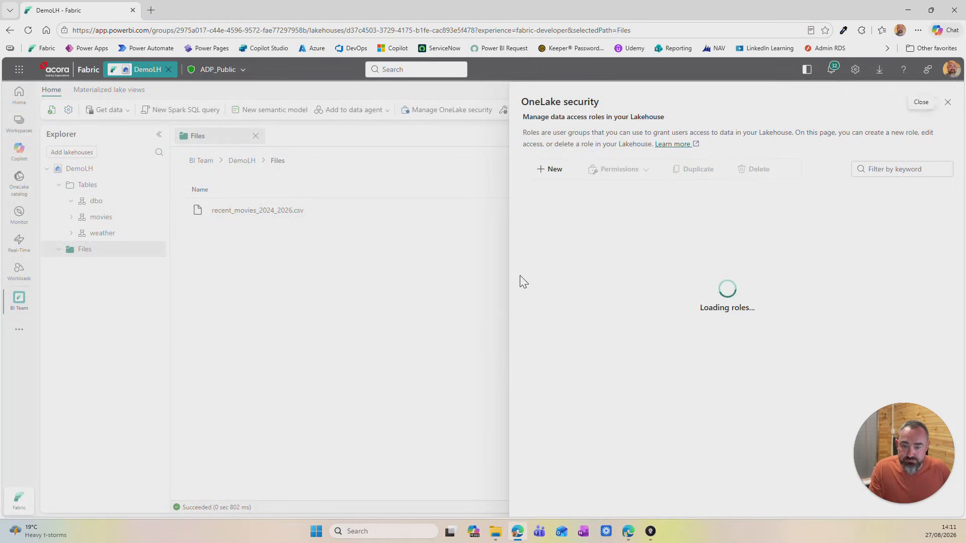
Step: Start a new Grant role named movieviewer with only Read permission and proceed to its data selection
click(550, 170)
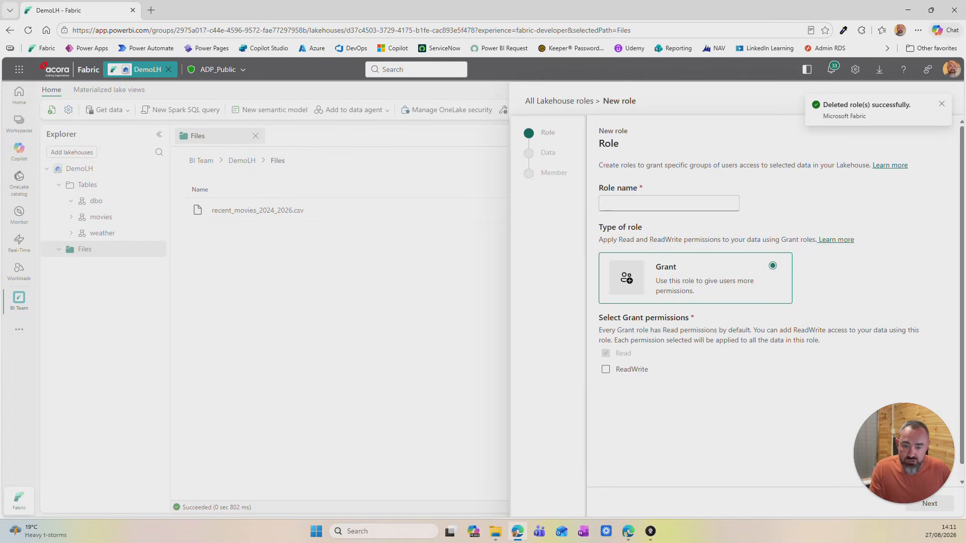
click(621, 203)
text(Al)
key(BackSpace)
key(BackSpace)
text(movie_viewer)
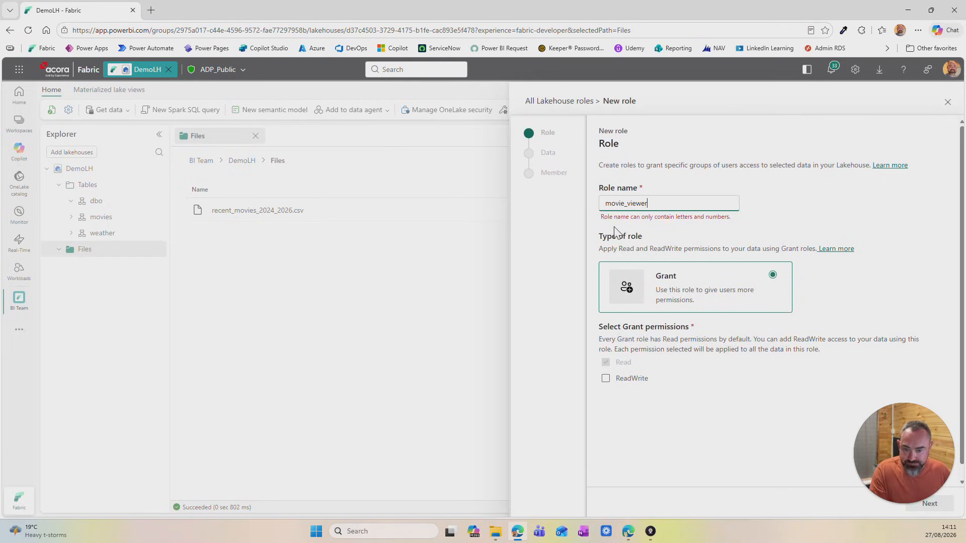
click(627, 203)
key(BackSpace)
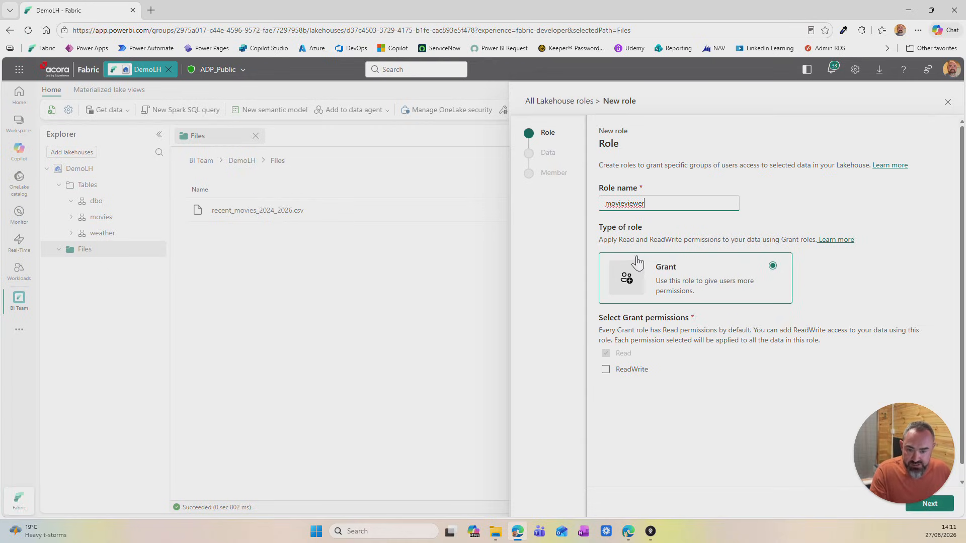
scroll(641, 285, down, 1)
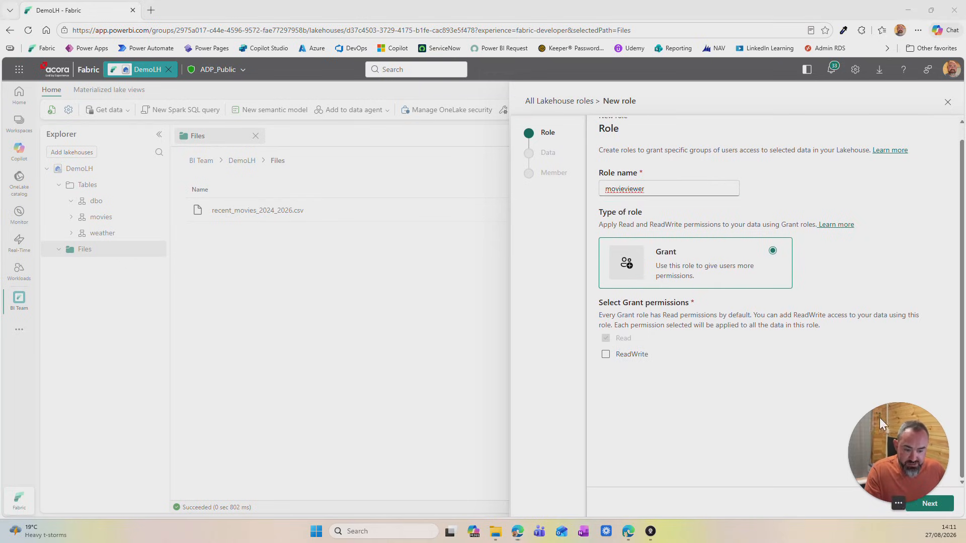
click(928, 505)
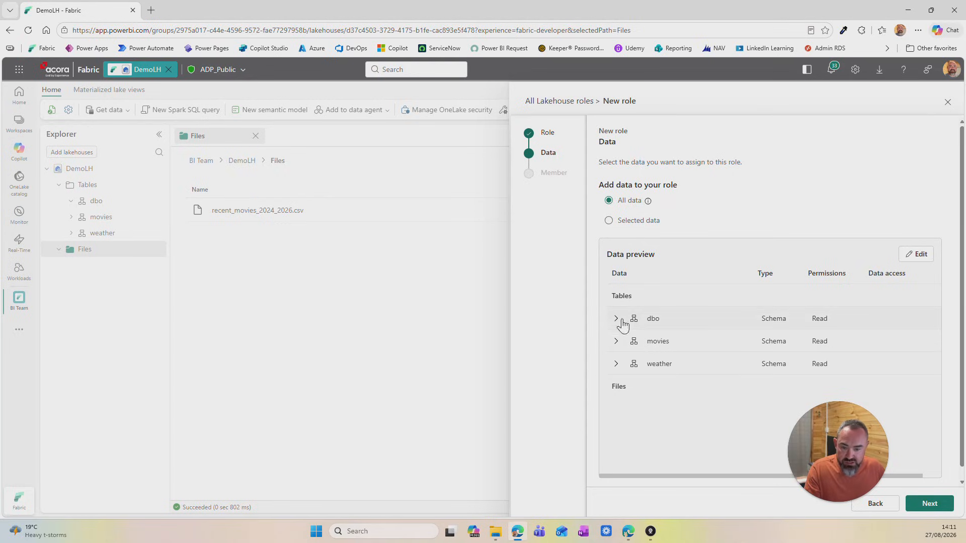
Step: Limit the new role to selected data, adding only the movies schema, and proceed to its members
click(609, 222)
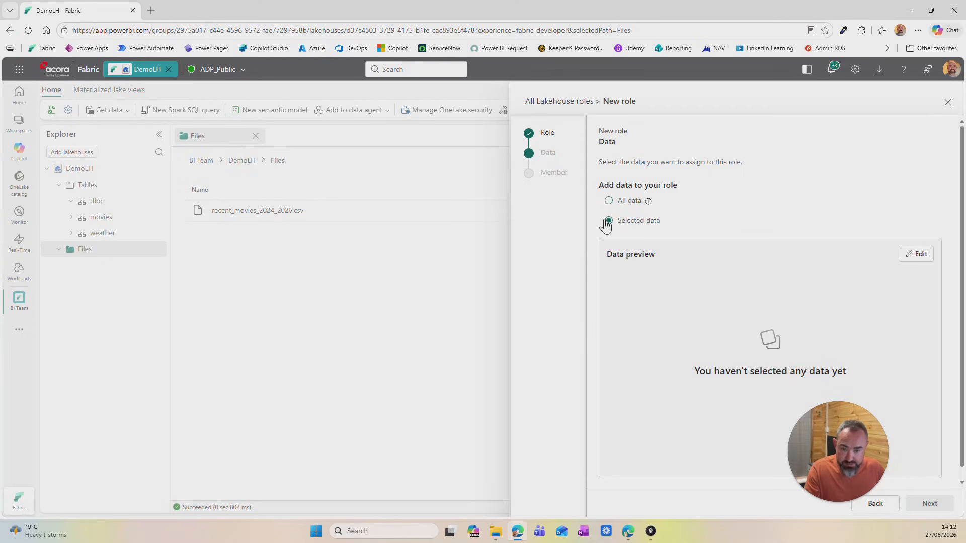
click(916, 254)
click(190, 219)
click(207, 250)
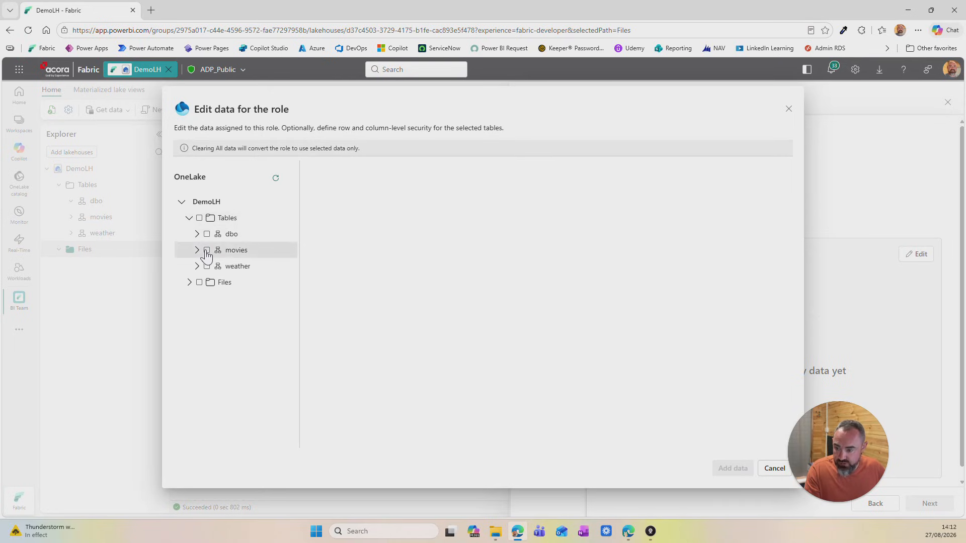
click(731, 468)
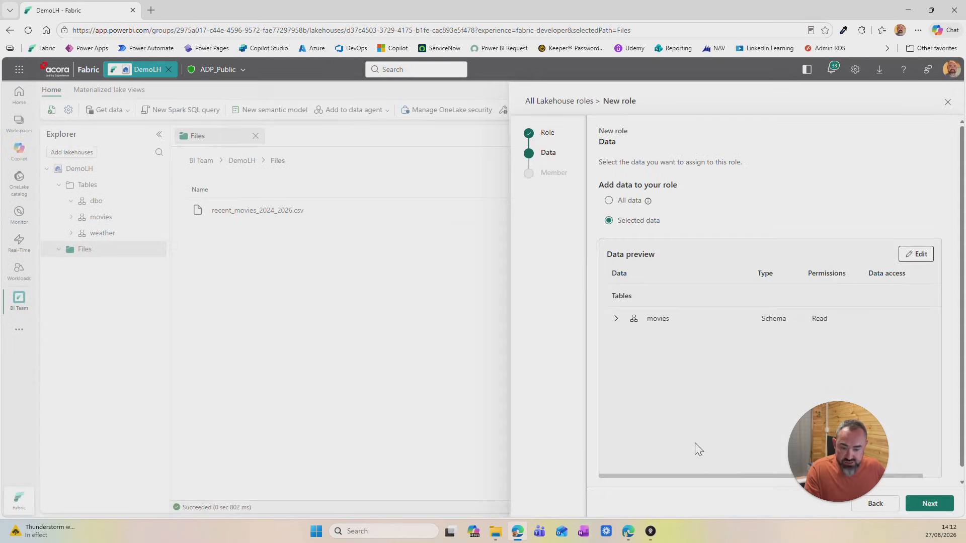
click(931, 506)
Step: Add SVC_PowerBi as a member, create the movieviewer role and dismiss the notification
click(681, 216)
text(svc_power)
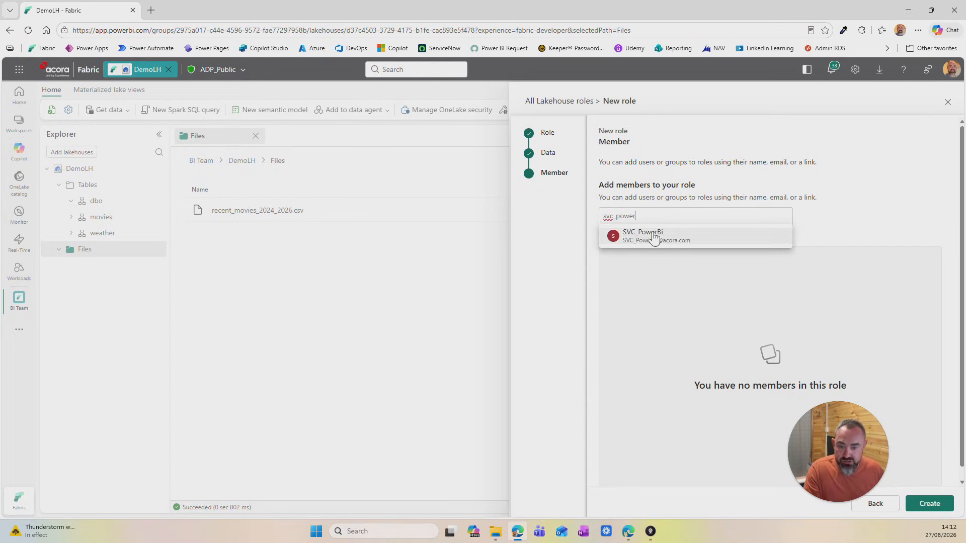
click(649, 261)
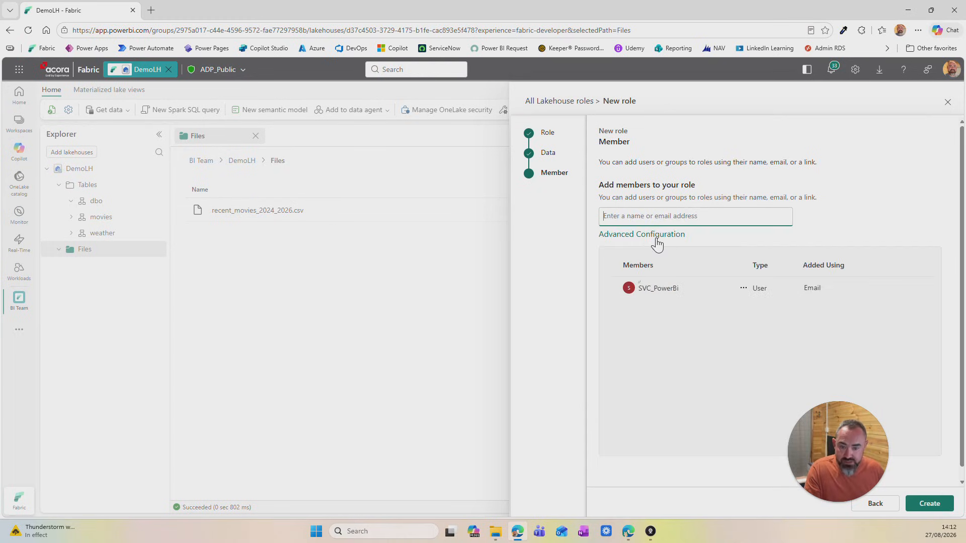
click(938, 503)
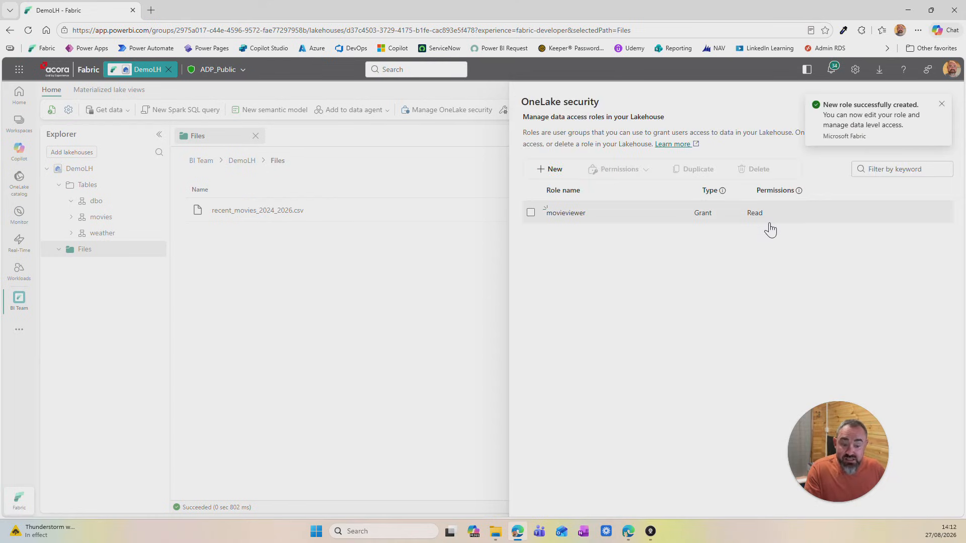
click(942, 103)
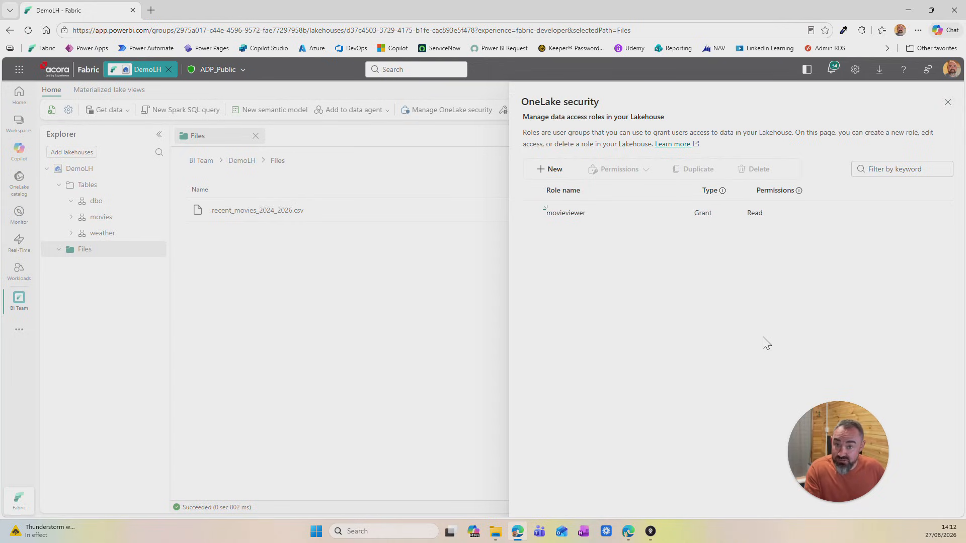
drag(850, 438, 916, 440)
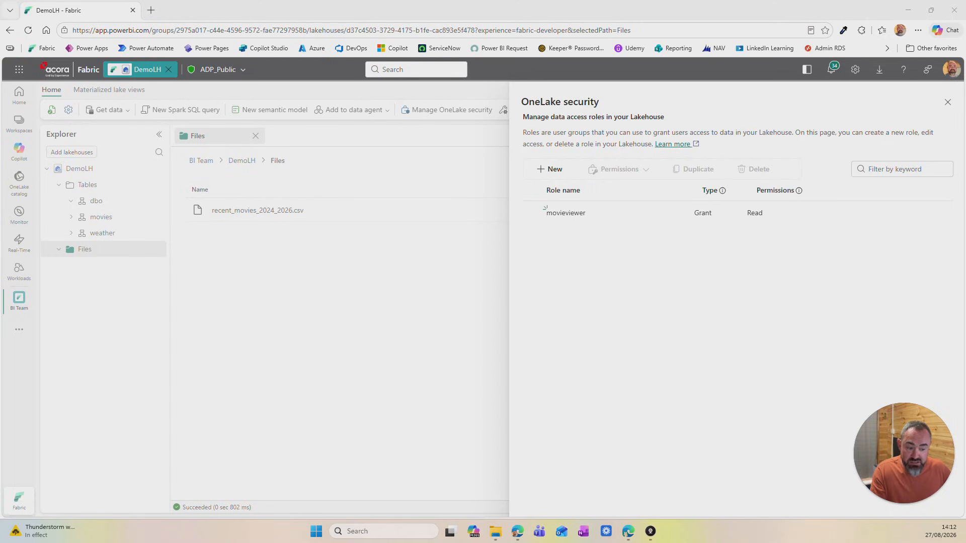